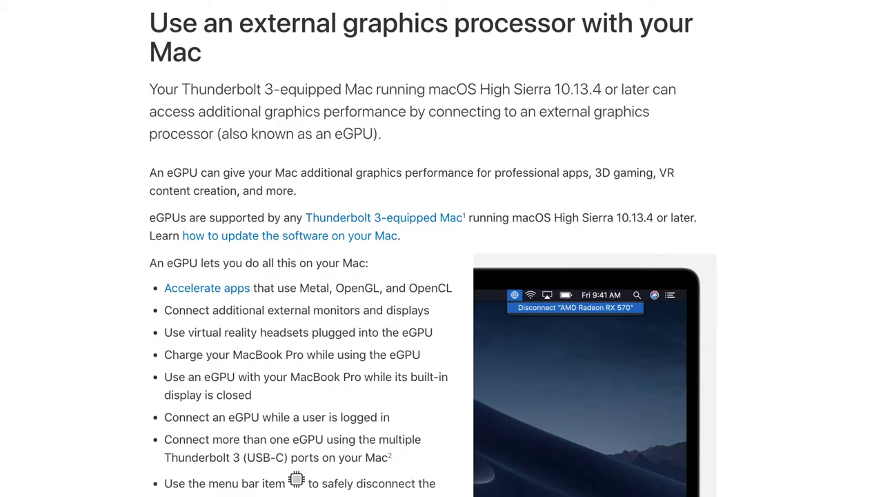
Scroll the Apple eGPU article to the recommended all-in-one eGPUs and AMD Radeon chassis lists
scroll(433, 249, "down", 10)
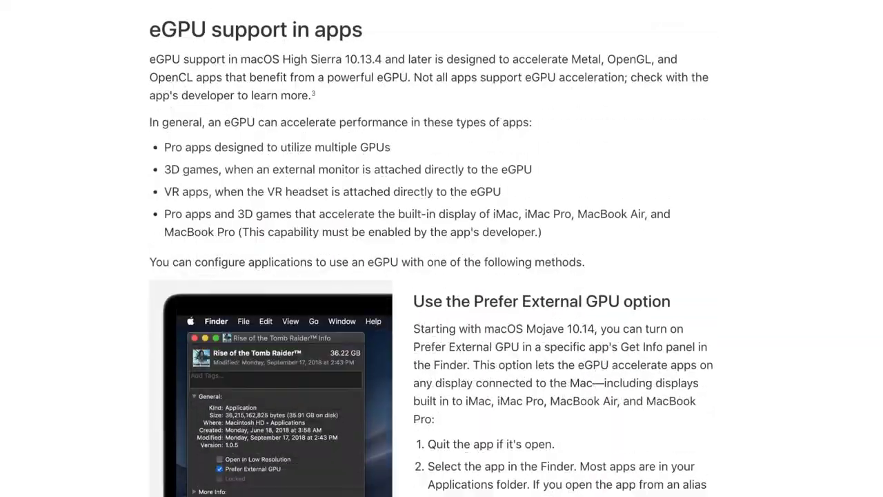
scroll(433, 249, "down", 20)
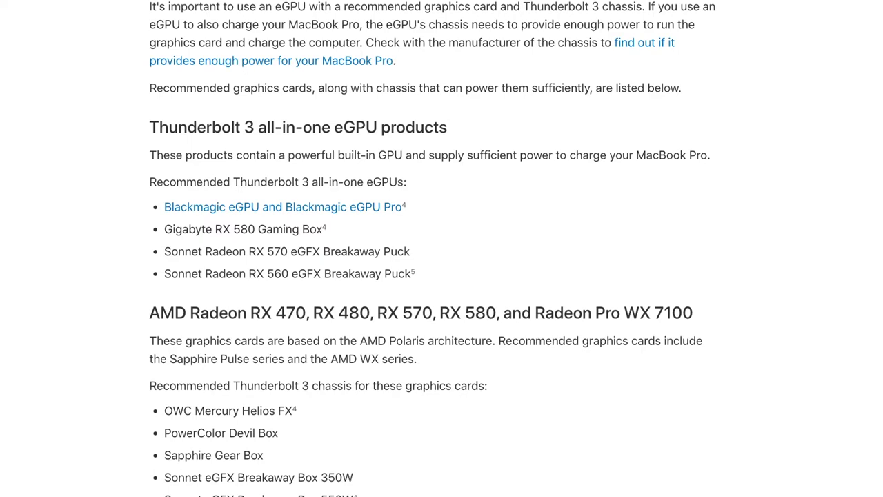
scroll(433, 248, "down", 8)
scroll(433, 248, "up", 3)
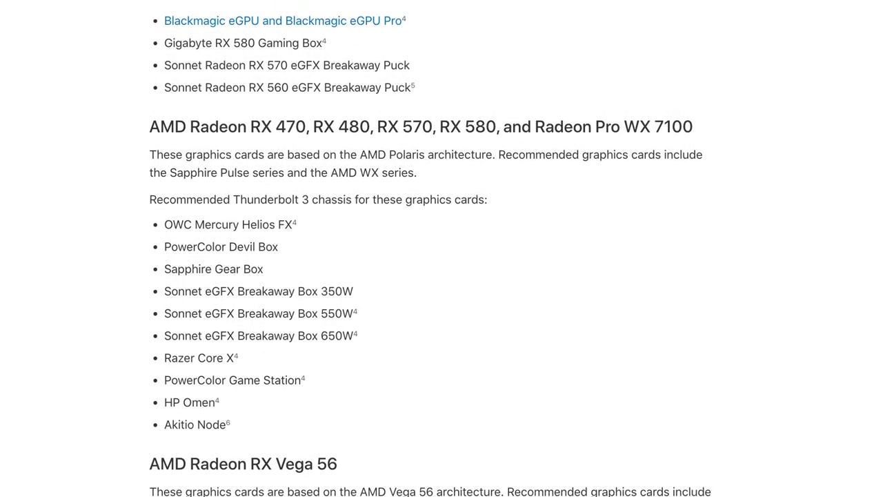
scroll(433, 249, "up", 1)
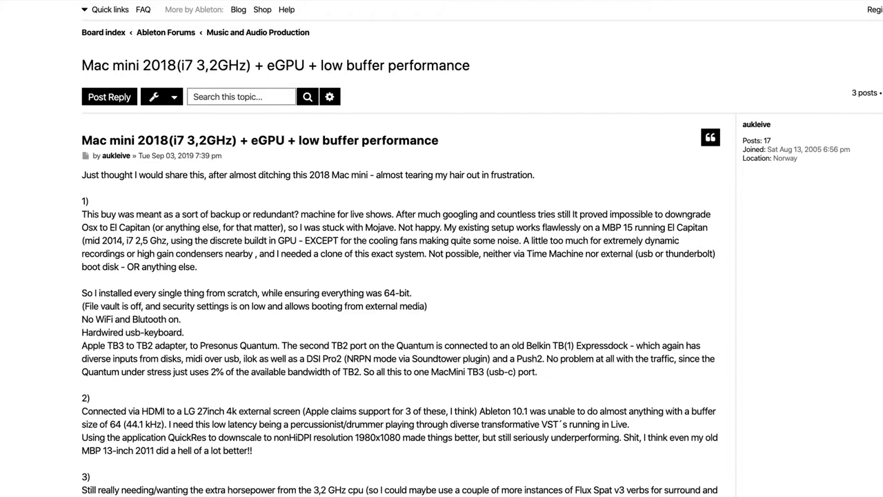
Scroll the Mac mini 2018 eGPU low-buffer thread down to its practical A/B test results
scroll(399, 276, "down", 15)
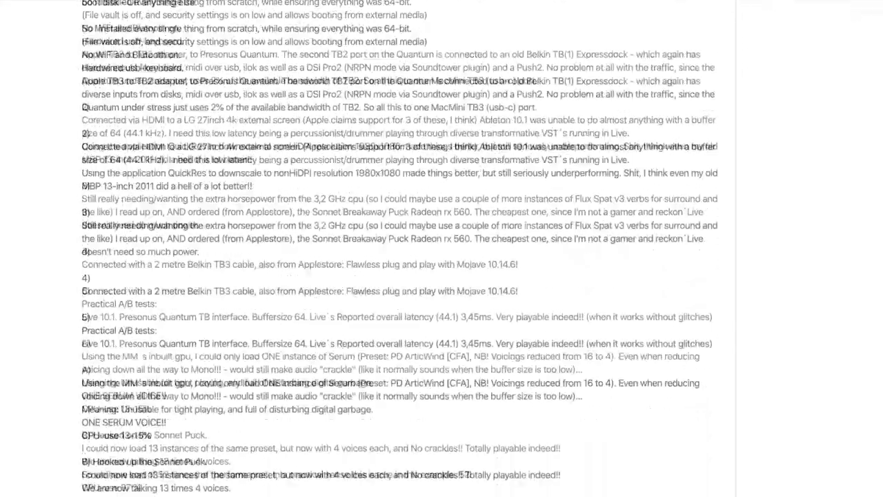
scroll(274, 295, "down", 1)
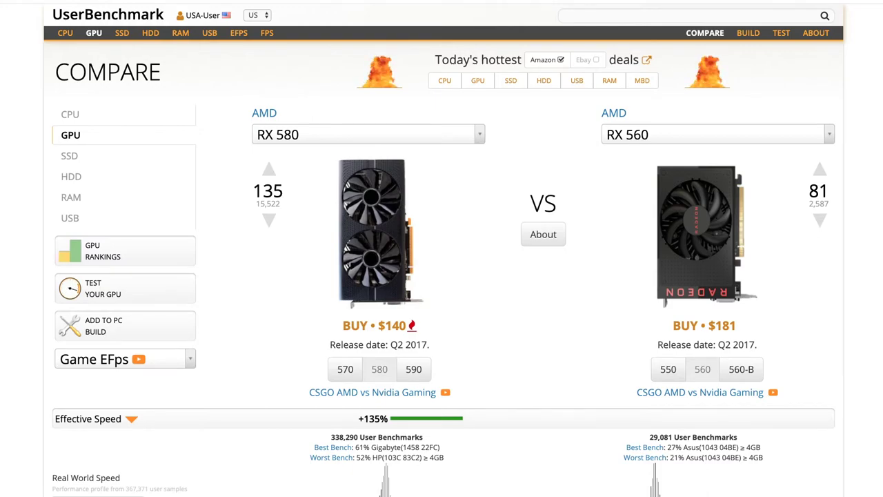
Scroll through the RX 580 vs RX 560 speed, game FPS and value sections
scroll(873, 200, "down", 3)
scroll(444, 271, "down", 3)
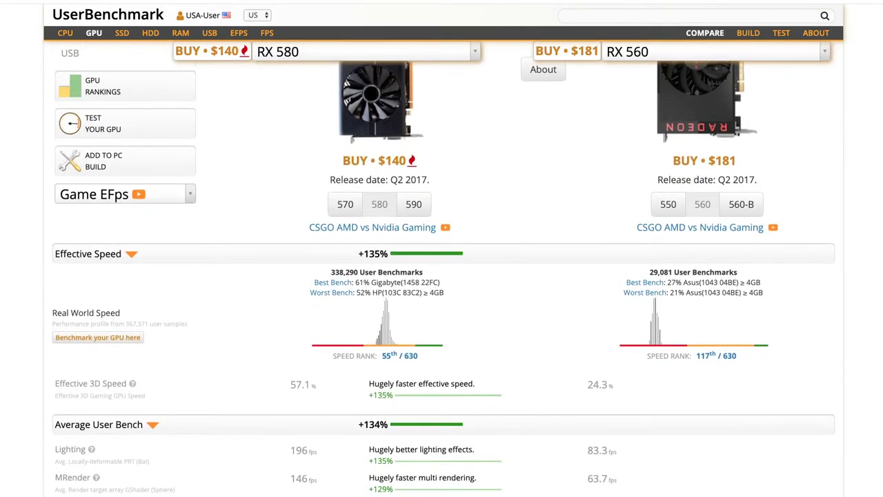
scroll(444, 270, "down", 1)
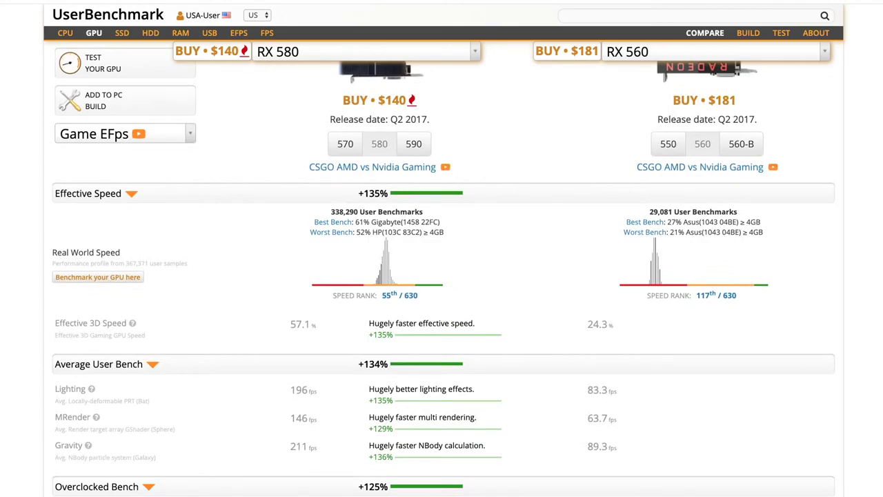
scroll(443, 271, "down", 10)
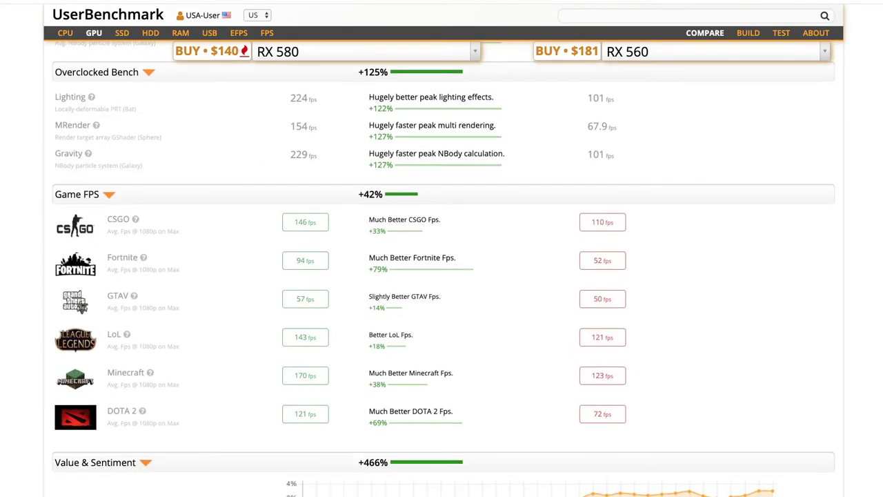
scroll(444, 271, "down", 10)
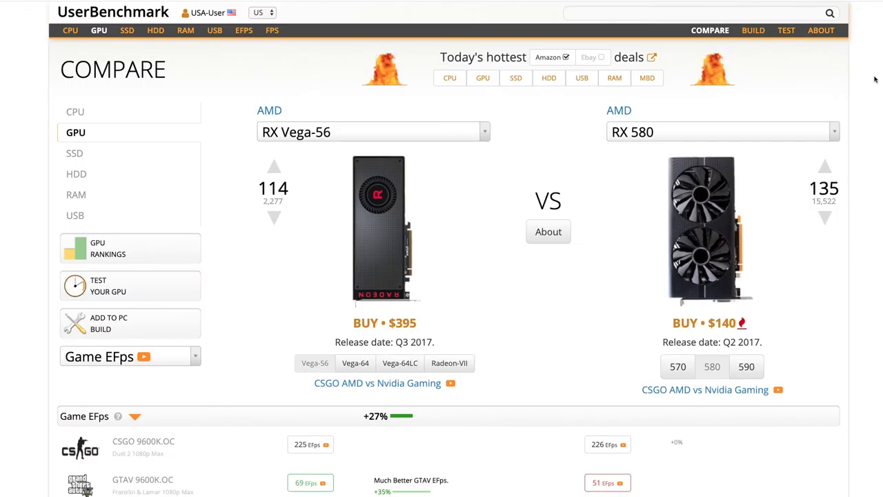
Scroll through the RX Vega-56 vs RX 580 game EFps rows, then back toward the top
scroll(874, 79, "down", 2)
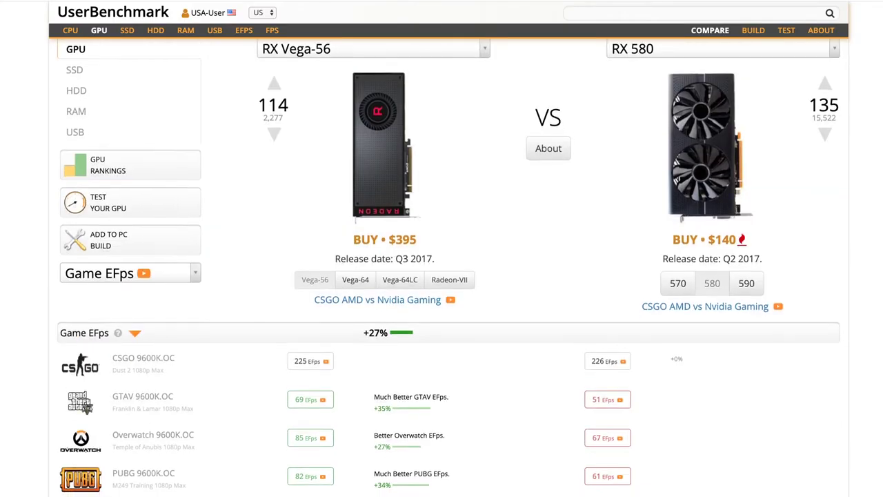
scroll(449, 269, "down", 4)
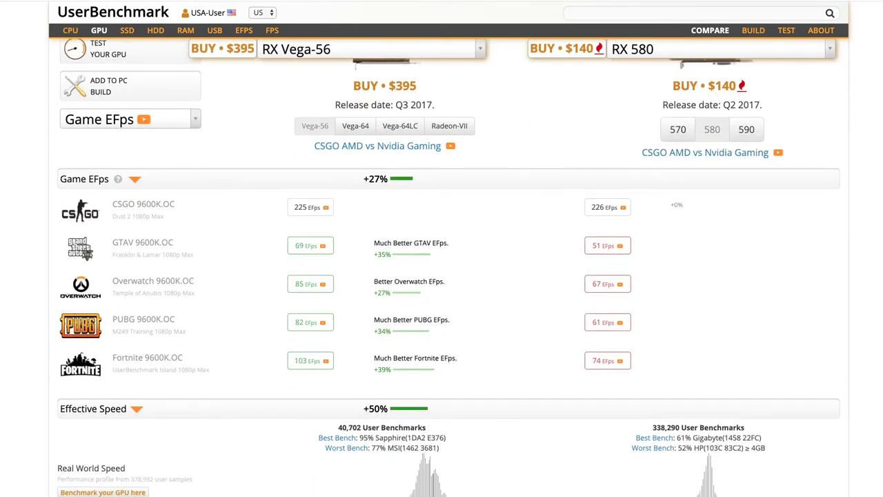
scroll(449, 269, "down", 3)
scroll(449, 269, "up", 10)
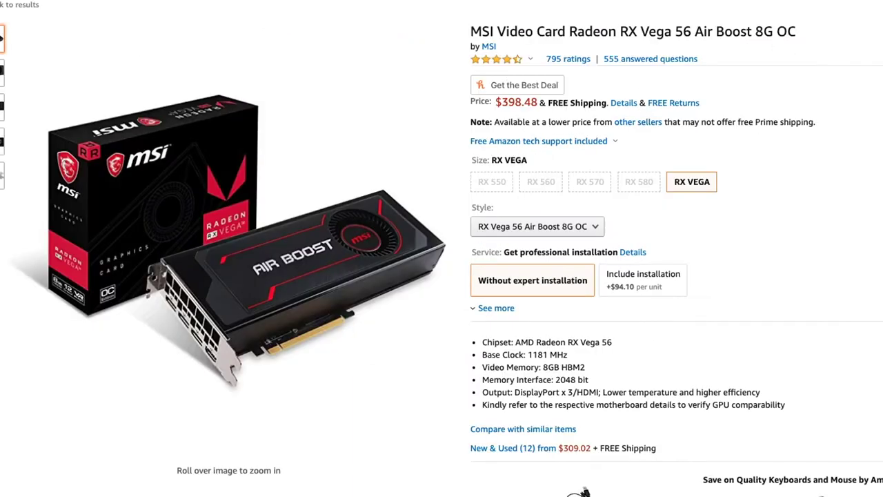
Bring up the Amazon listing for the Sapphire Pulse Radeon RX 580 8GB GDDR5 card
mouse_move(430, 134)
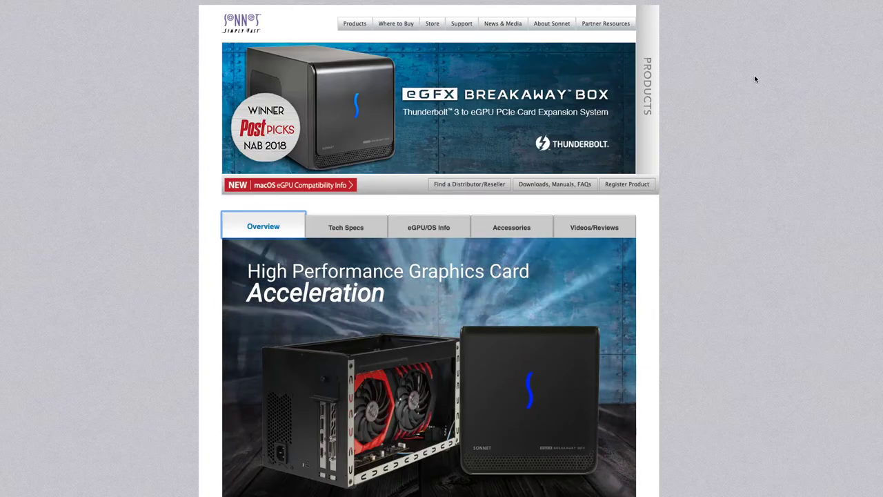
Open the Graphics Card Compatibility PDF from the Breakaway Box's eGPU/OS Info tab
left_click(437, 222)
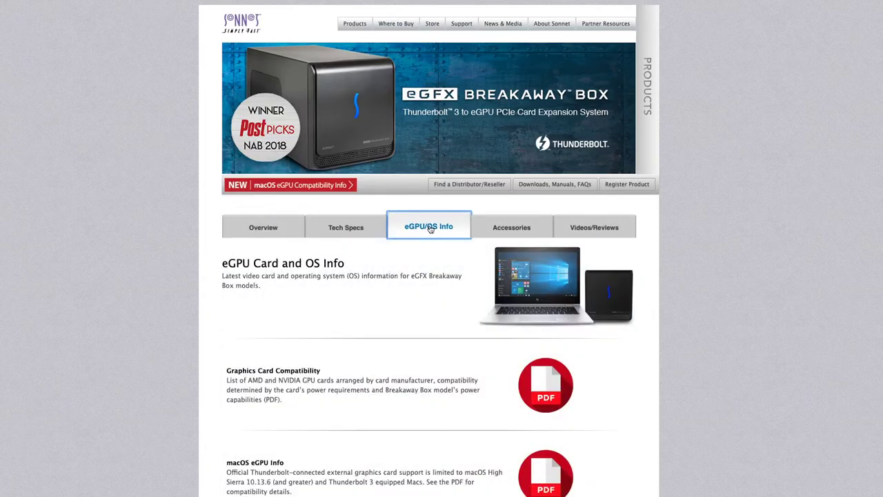
scroll(715, 373, "down", 1)
scroll(715, 374, "down", 3)
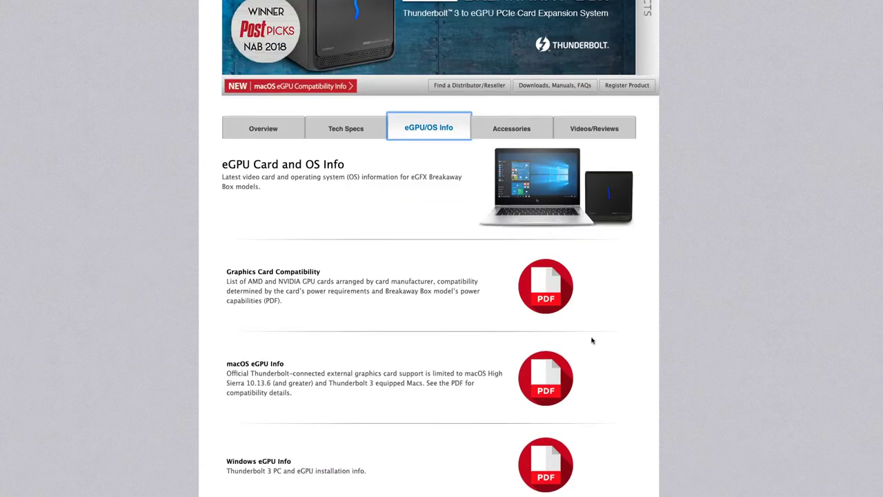
left_click(546, 283)
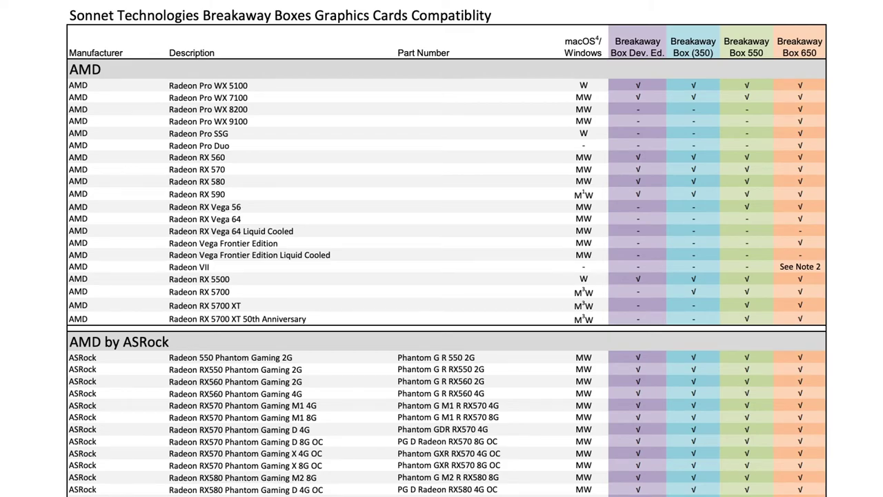
Scroll the compatibility PDF through the AMD, MSI, PowerColor and Sapphire tables to NVIDIA by EVGA
scroll(441, 276, "down", 20)
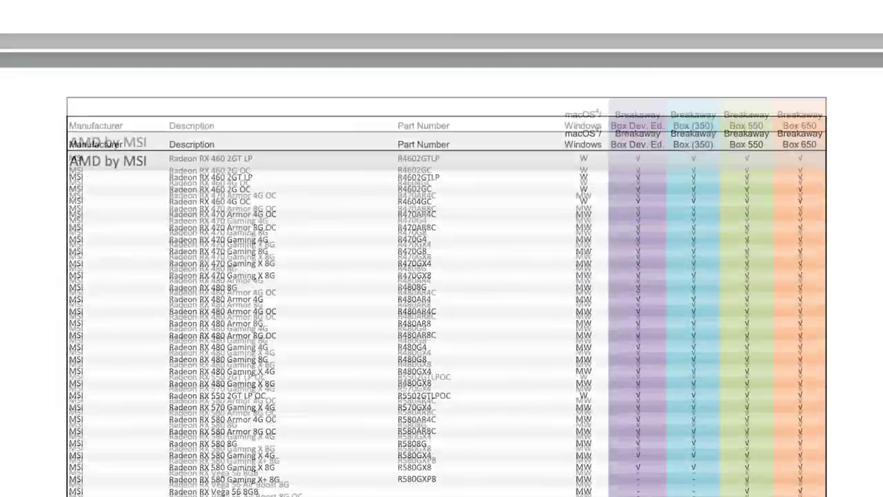
scroll(441, 276, "down", 15)
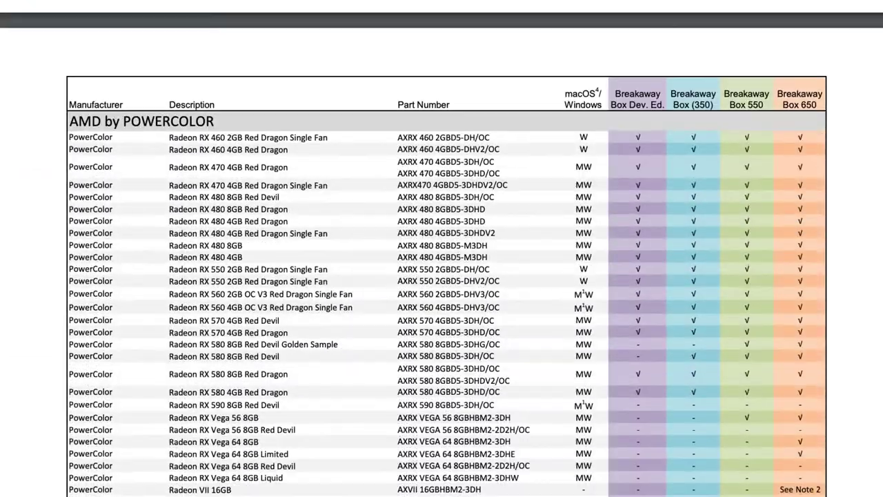
scroll(442, 276, "down", 2)
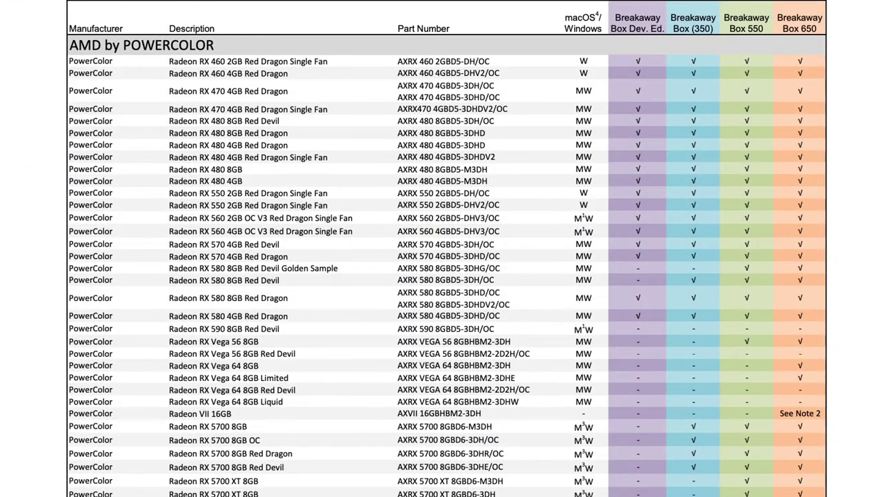
scroll(442, 276, "down", 20)
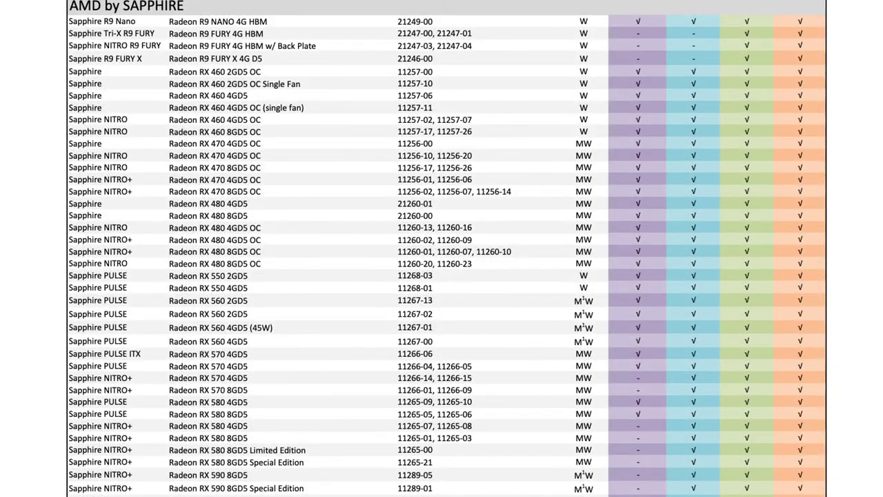
scroll(442, 276, "down", 10)
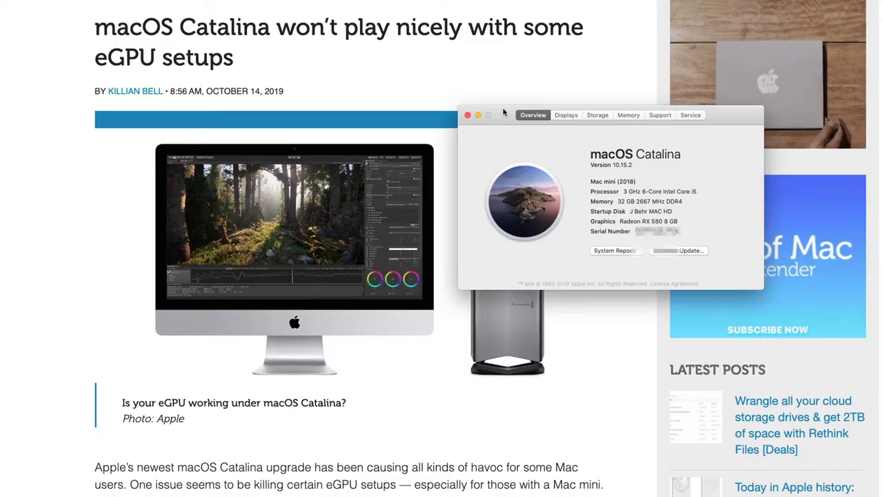
Close the About This Mac window and scroll the article to 'Catalina kills some eGPU setups'
left_click(467, 115)
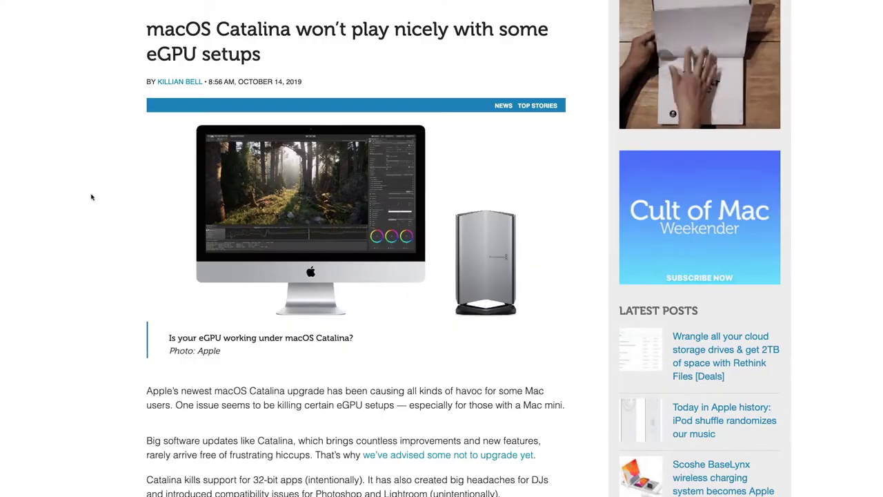
scroll(91, 197, "down", 5)
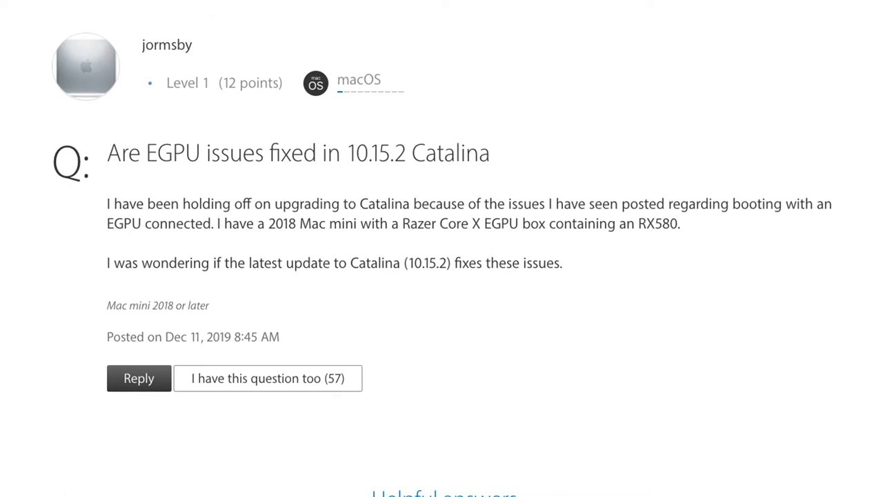
Scroll the Catalina 10.15.2 eGPU thread past the question to the Helpful answers section
scroll(441, 249, "down", 10)
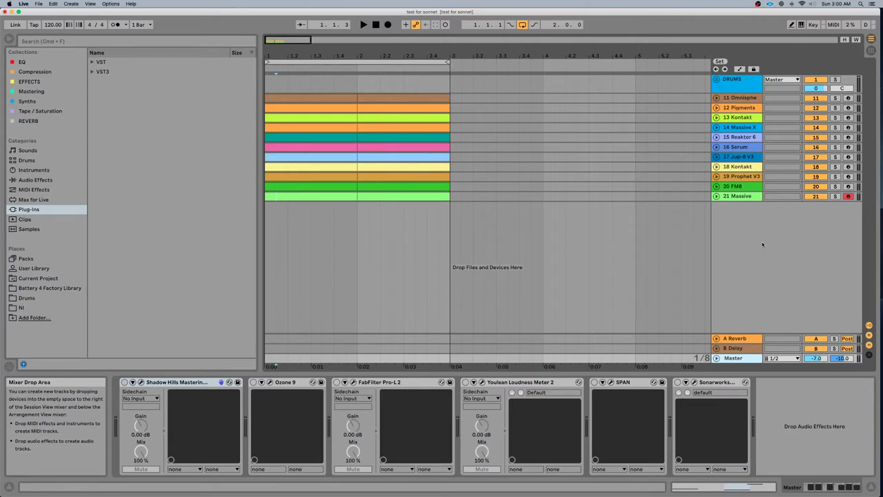
left_click(717, 79)
left_click(733, 125)
left_click(141, 382)
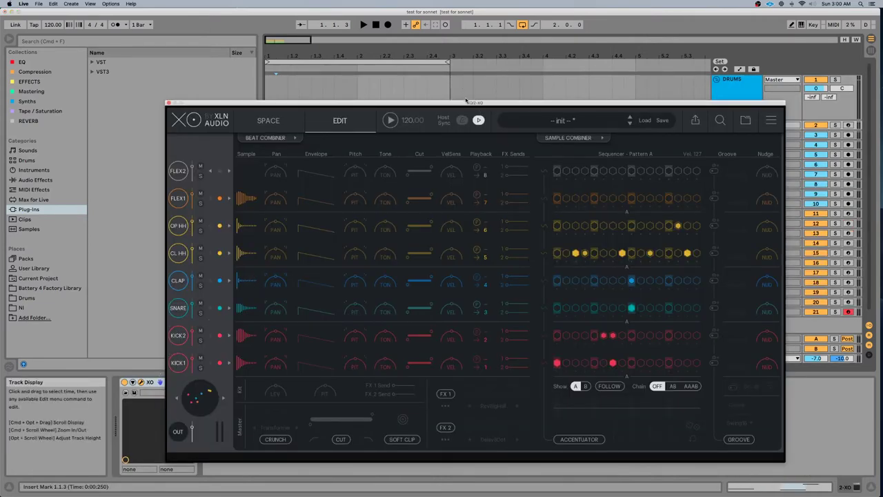
left_click_drag(467, 101, 432, 58)
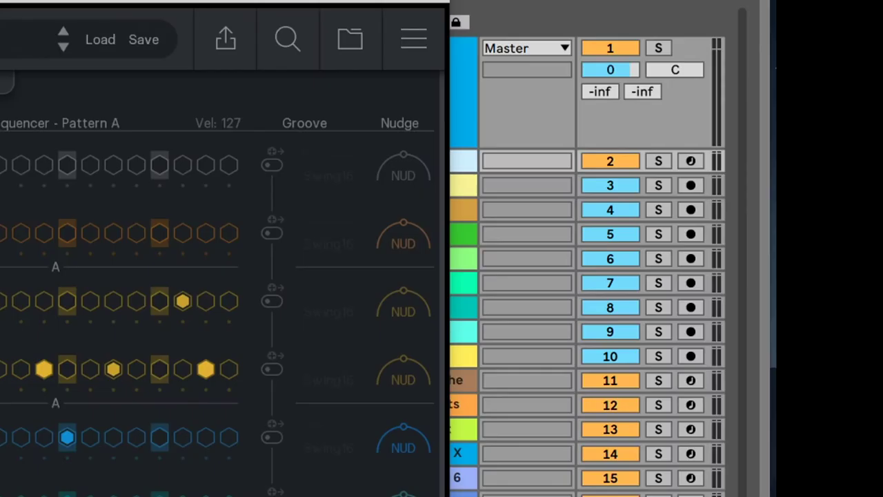
key("super+alt+p")
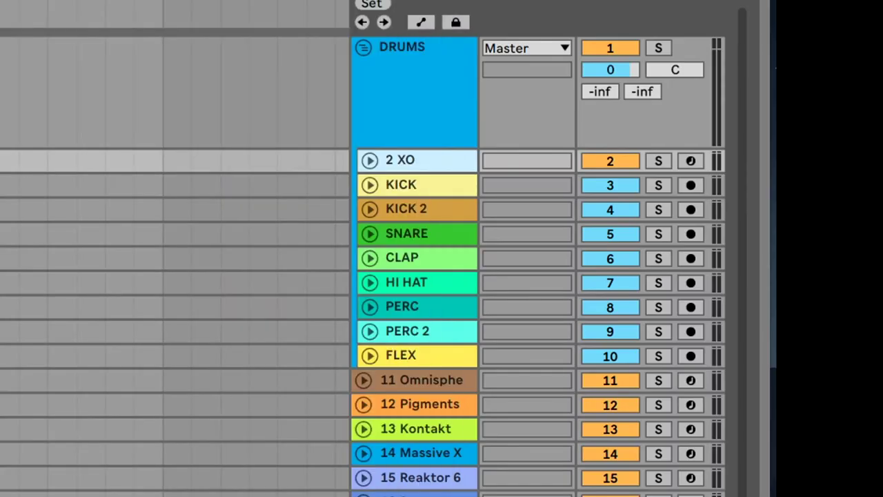
left_click(414, 185)
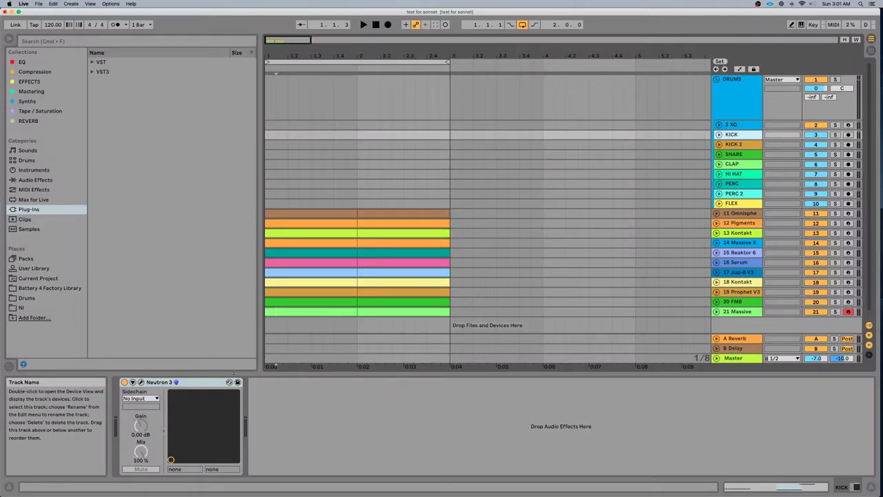
key("super+alt+p")
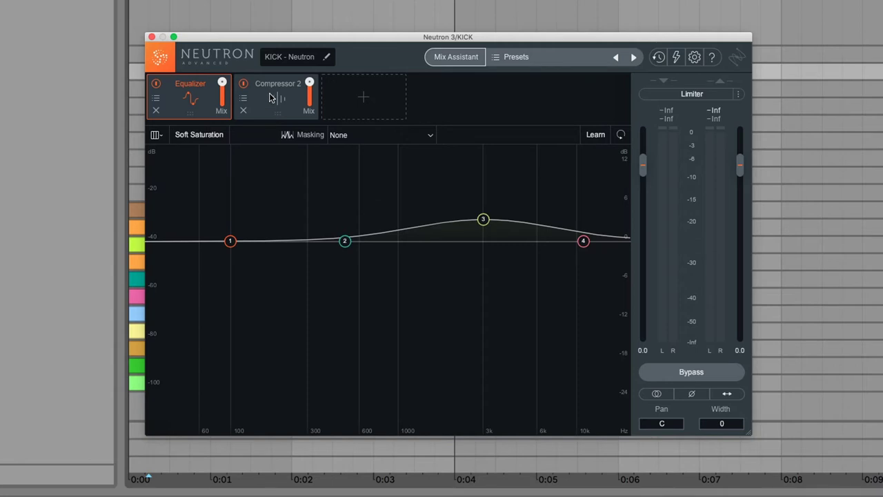
left_click(272, 98)
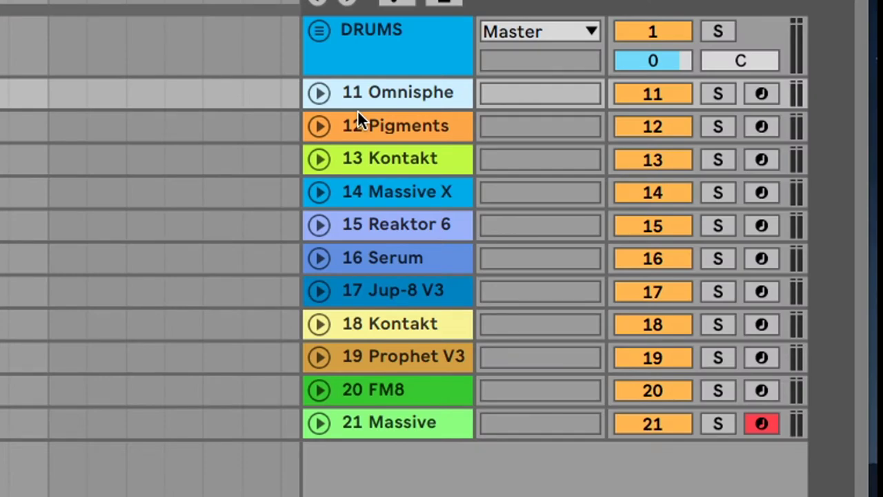
left_click(319, 92)
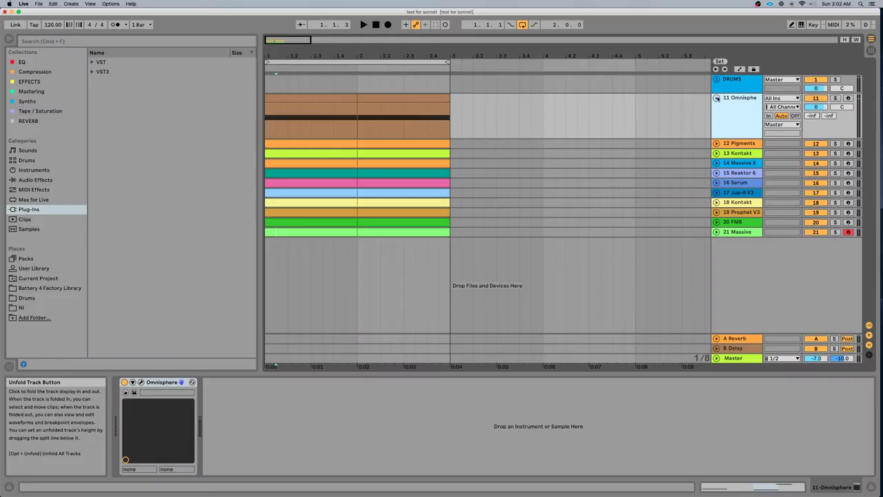
left_click(716, 98)
left_click(716, 108)
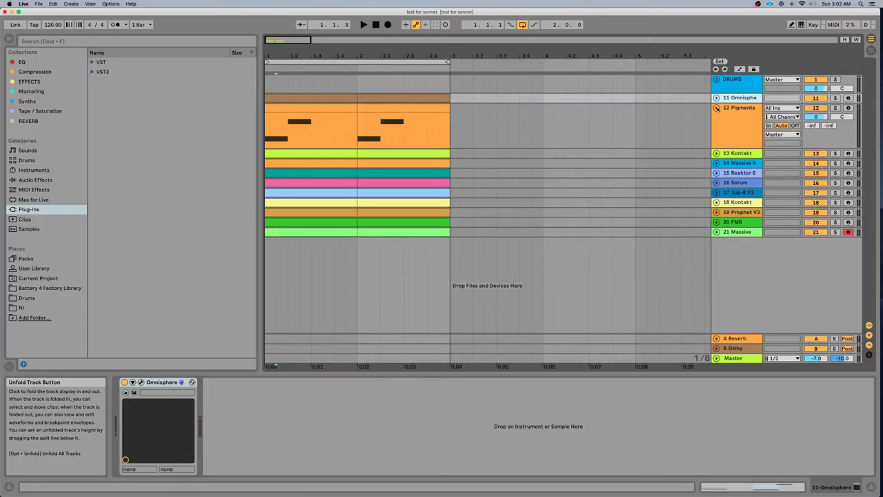
left_click(717, 109)
left_click(728, 108)
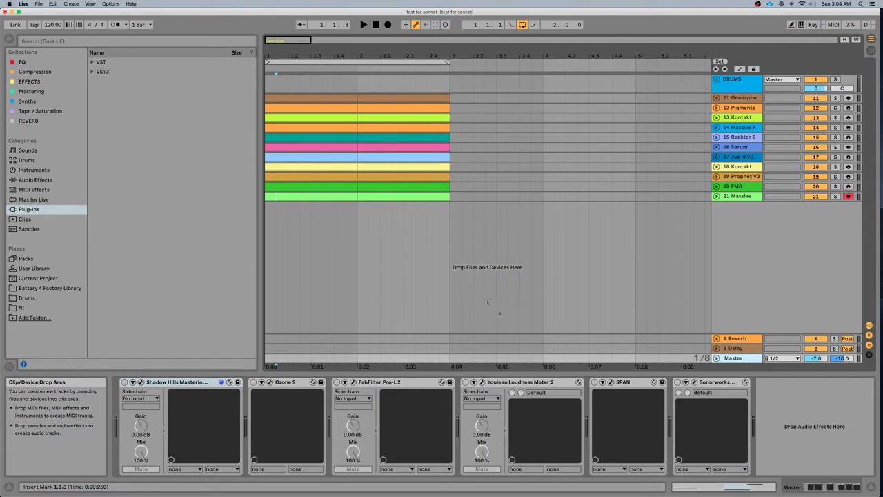
Open the Youlean Loudness Meter 2 and Sonarworks windows, then hide all plug-in windows
left_click(481, 382)
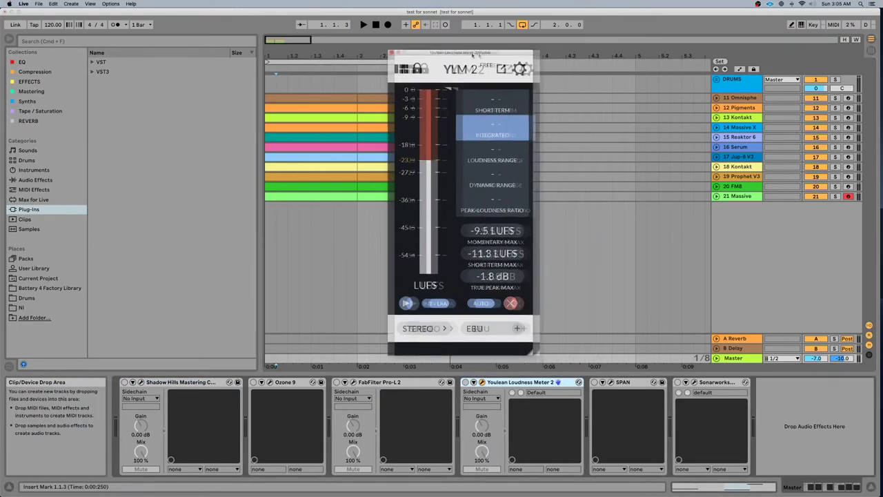
left_click_drag(473, 55, 328, 53)
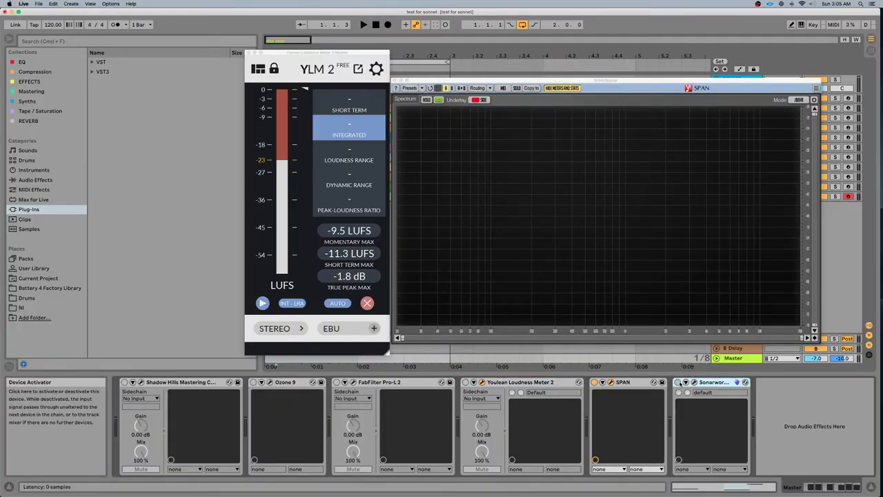
left_click(695, 382)
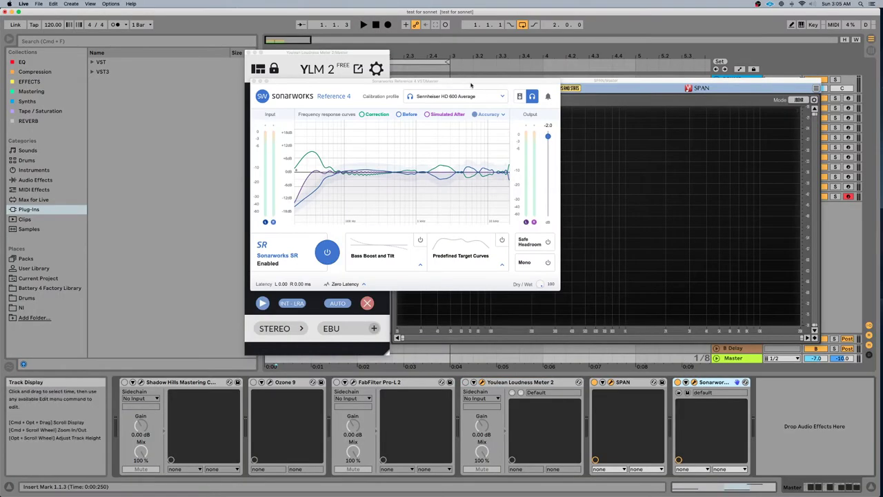
key("super+alt+p")
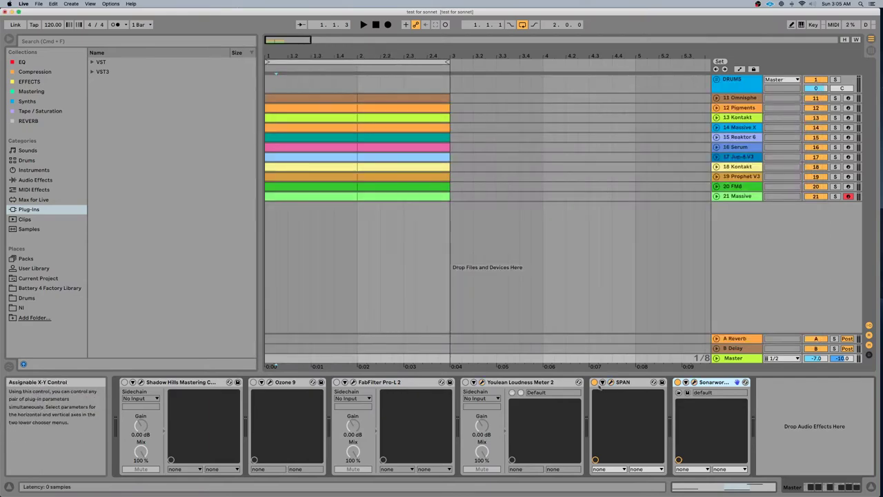
Open the FabFilter Pro-L 2 and Shadow Hills Mastering Compressor windows and arrange them on screen
left_click(352, 382)
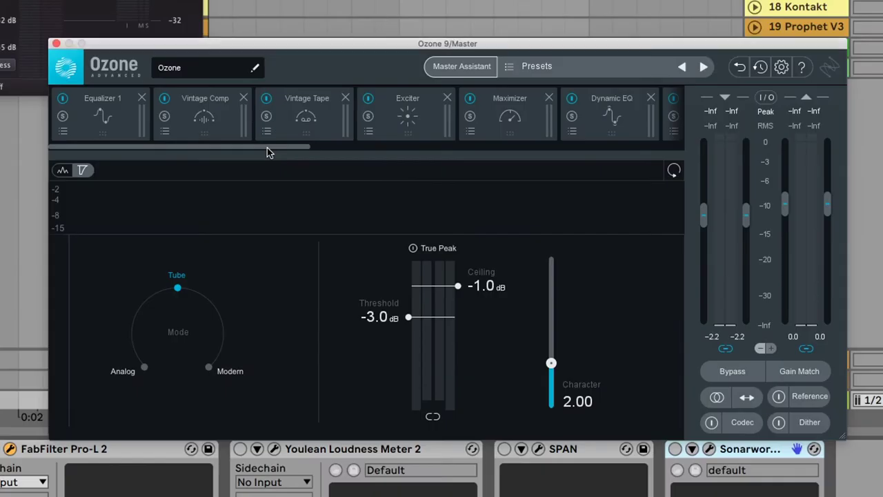
left_click_drag(267, 148, 493, 145)
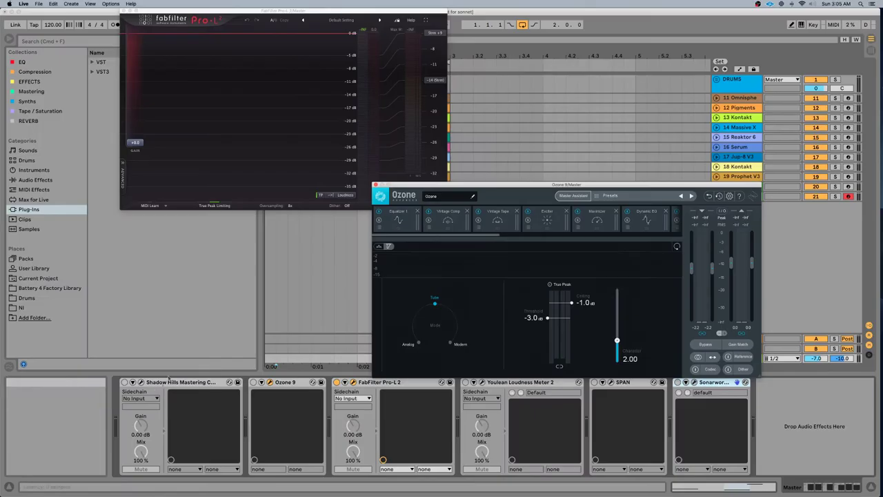
left_click(141, 381)
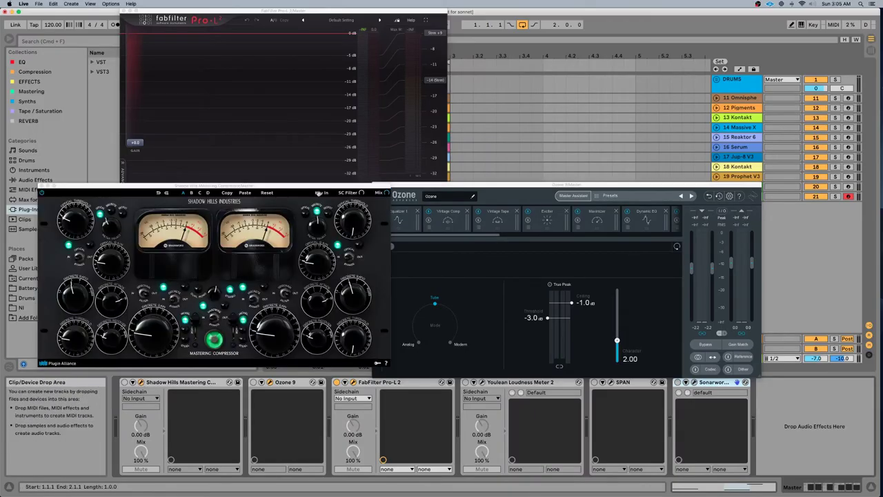
left_click_drag(312, 186, 292, 195)
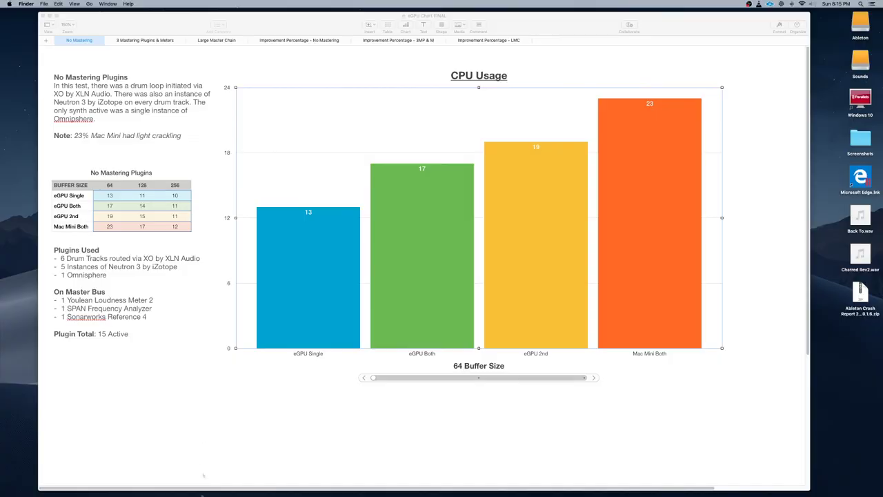
left_click(157, 483)
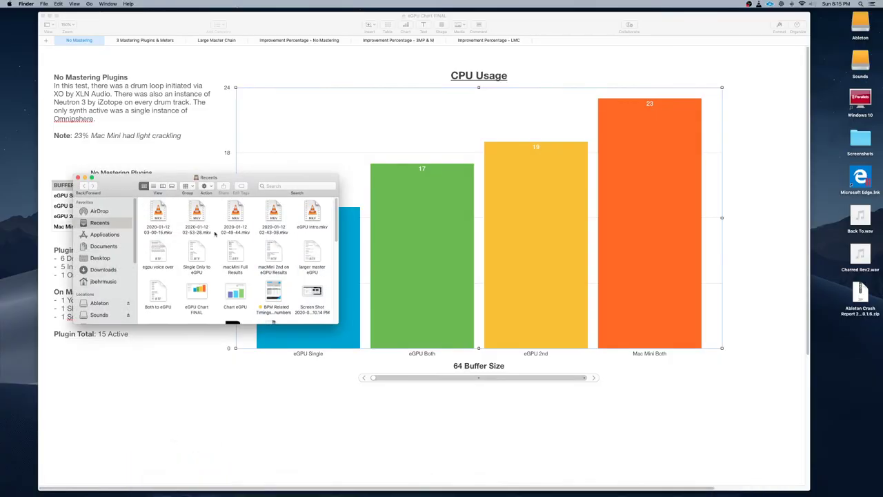
Check Ableton Live 10 Suite's Get Info for Prefer External GPU, then select iZotope Ozone 9
left_click(102, 235)
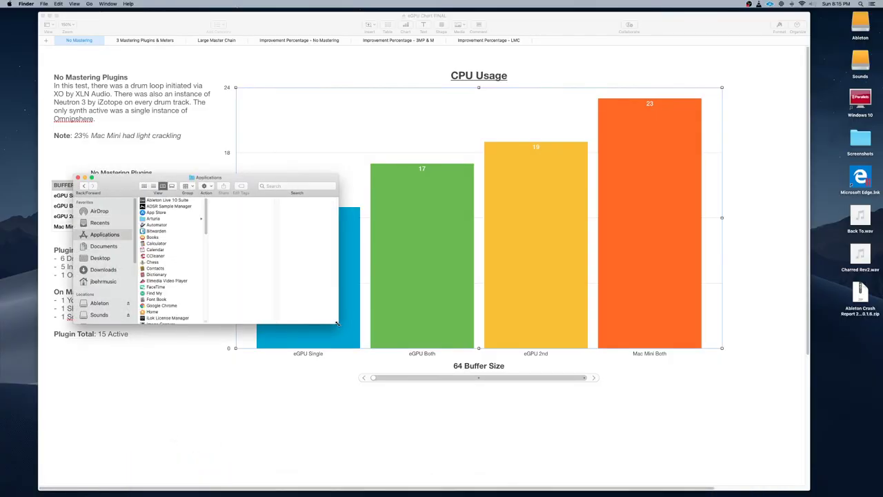
left_click_drag(339, 323, 345, 423)
left_click(177, 200)
right_click(345, 78)
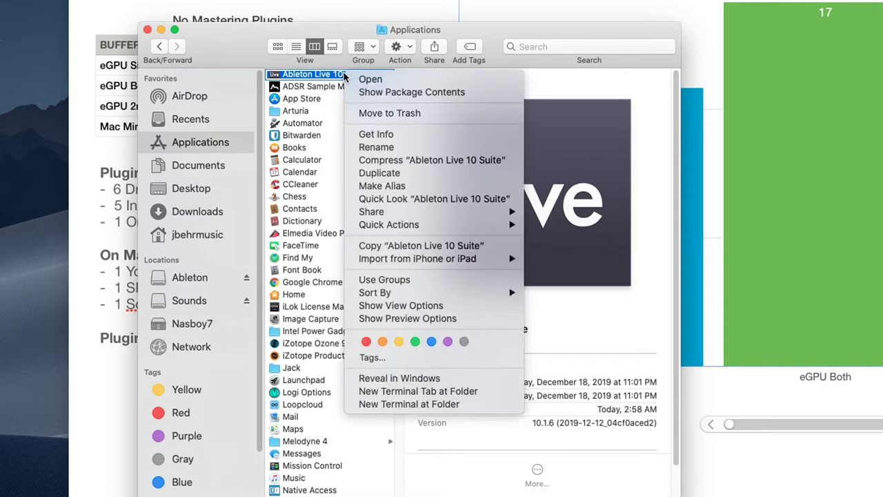
left_click(407, 137)
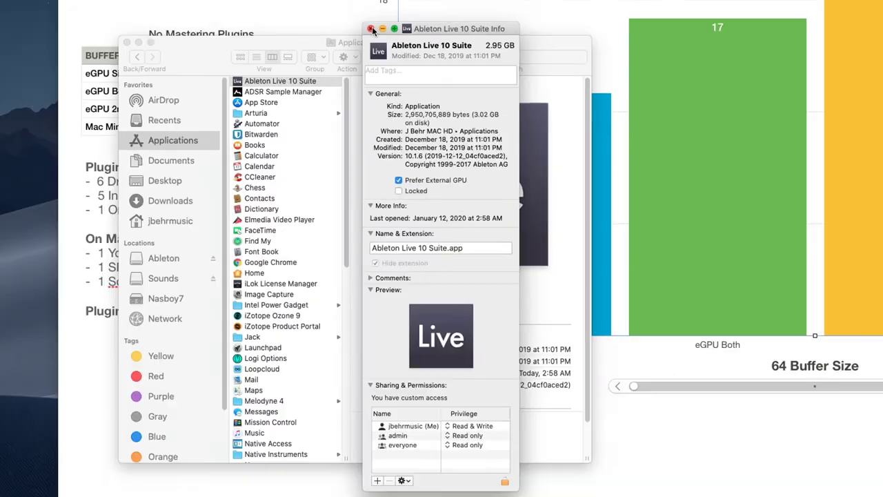
key("super+w")
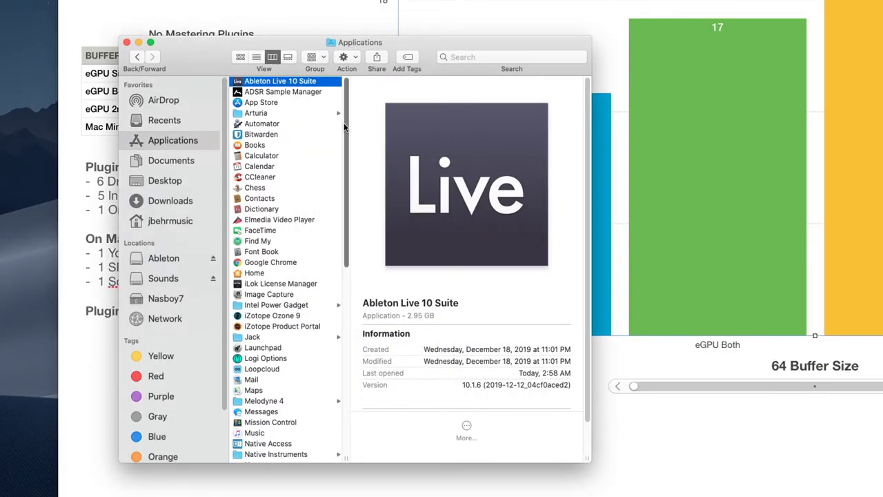
left_click(288, 319)
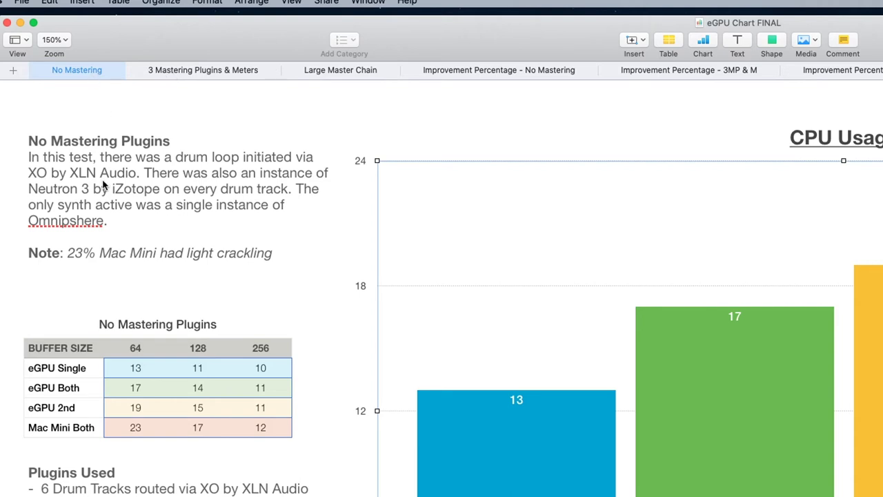
Flip through the 3 Mastering Plugins & Meters and Large Master Chain sheets to Improvement Percentage - No Mastering
left_click(192, 70)
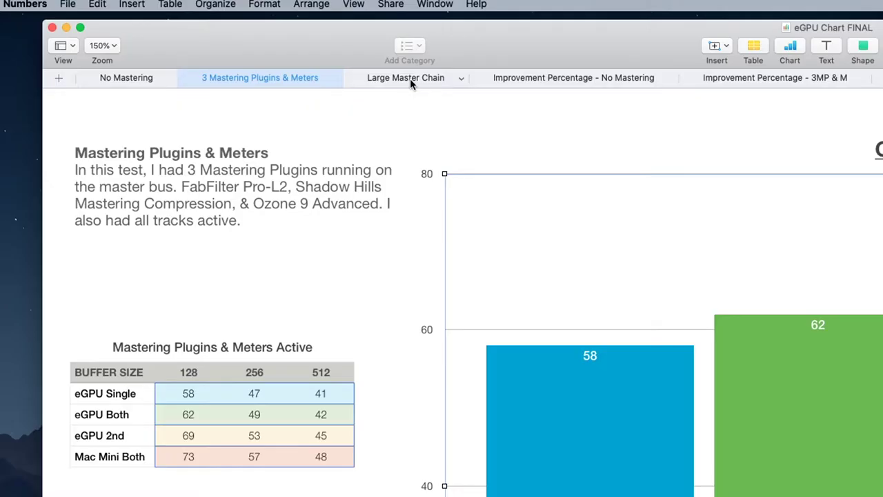
left_click(410, 78)
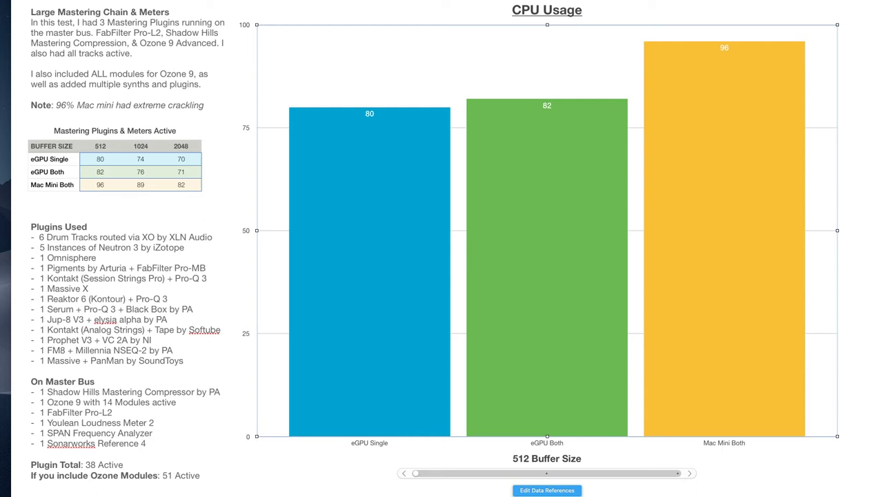
left_click(384, 43)
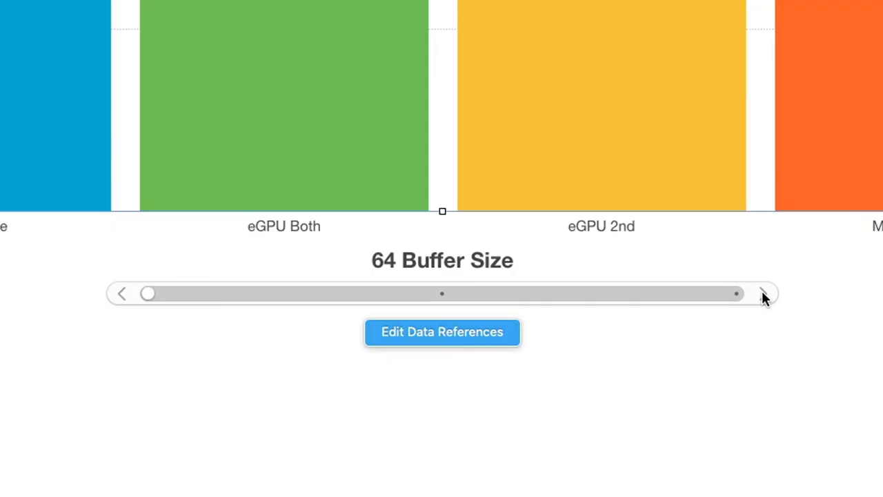
Step the CPU Usage chart through 128 and 256 Buffer Size, then back to a smaller size
left_click(764, 295)
left_click(763, 295)
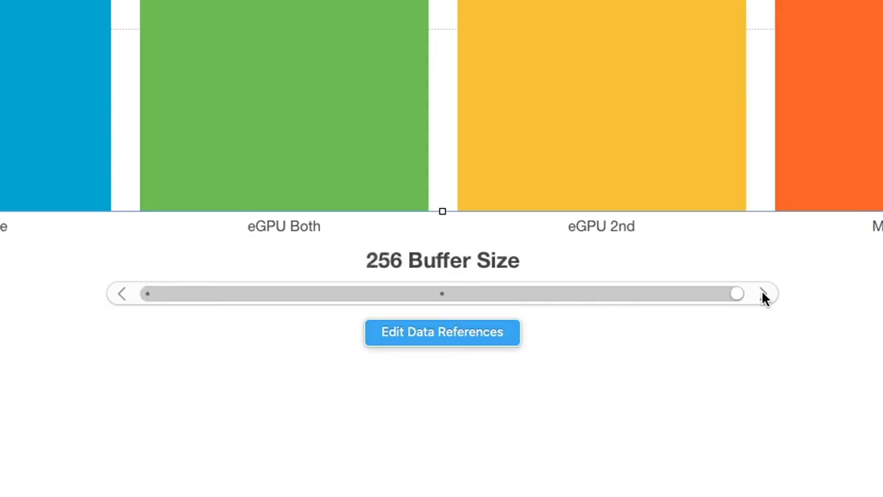
left_click(414, 450)
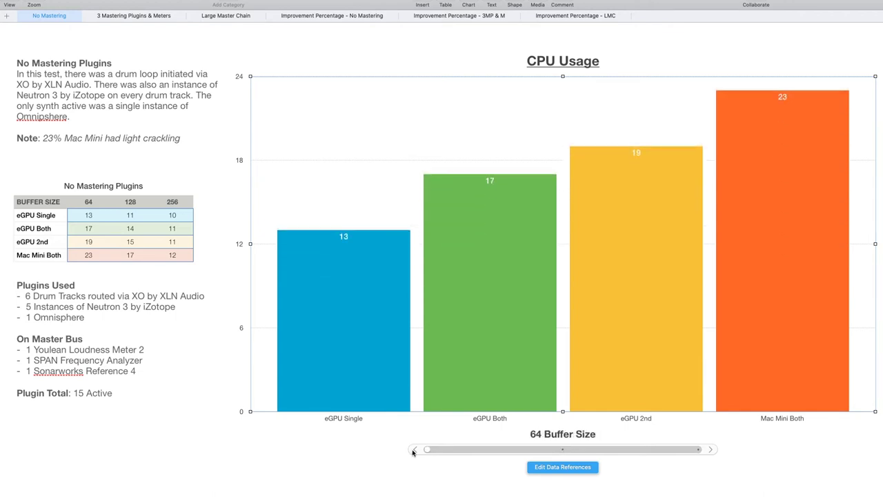
Select the green eGPU Both and orange Mac Mini Both bars to inspect their values
left_click(368, 333)
left_click(496, 359)
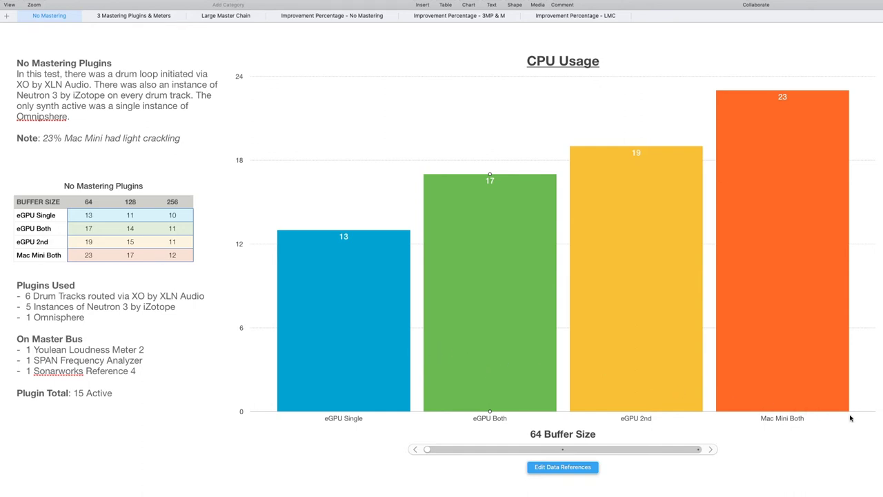
left_click(805, 377)
left_click(345, 16)
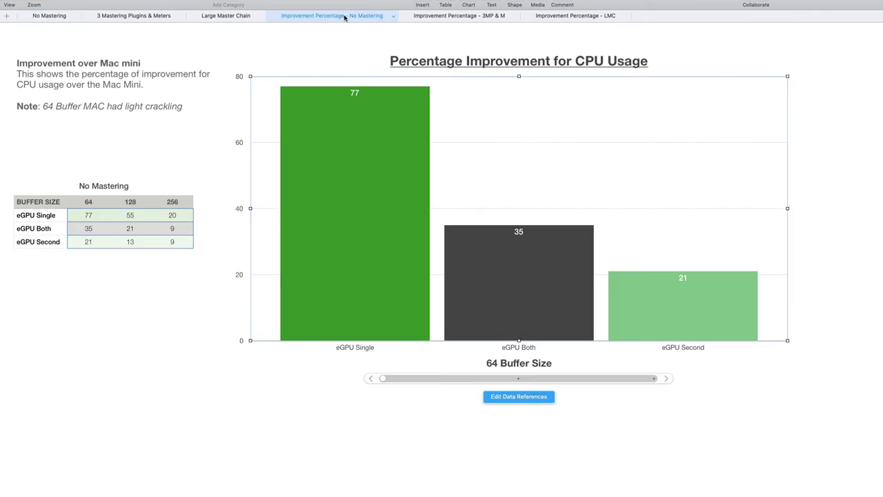
left_click(389, 223)
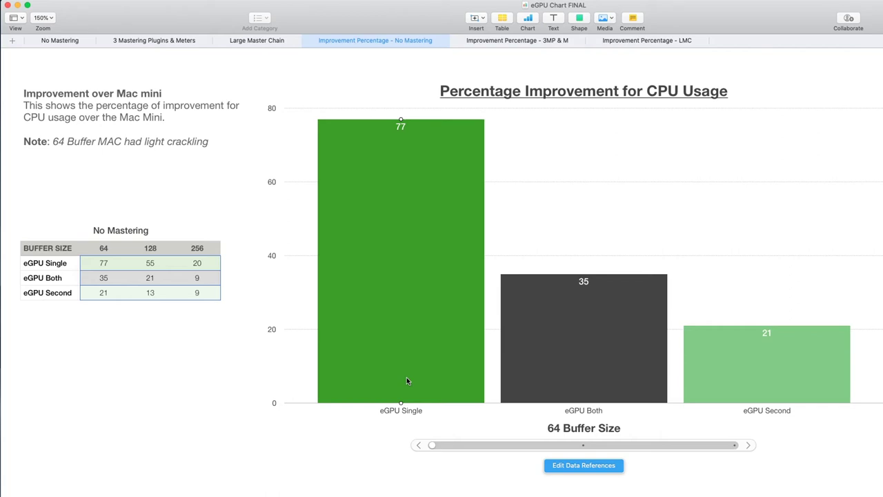
left_click(88, 41)
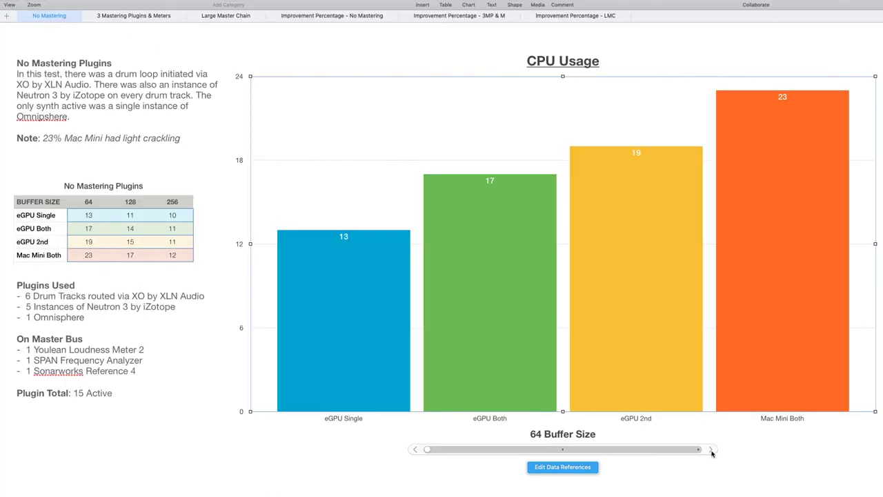
left_click(711, 450)
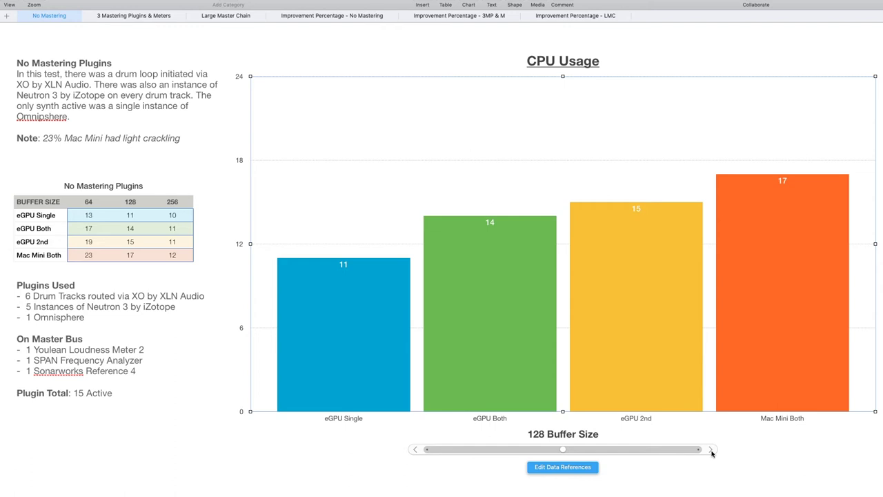
left_click(711, 449)
left_click(415, 449)
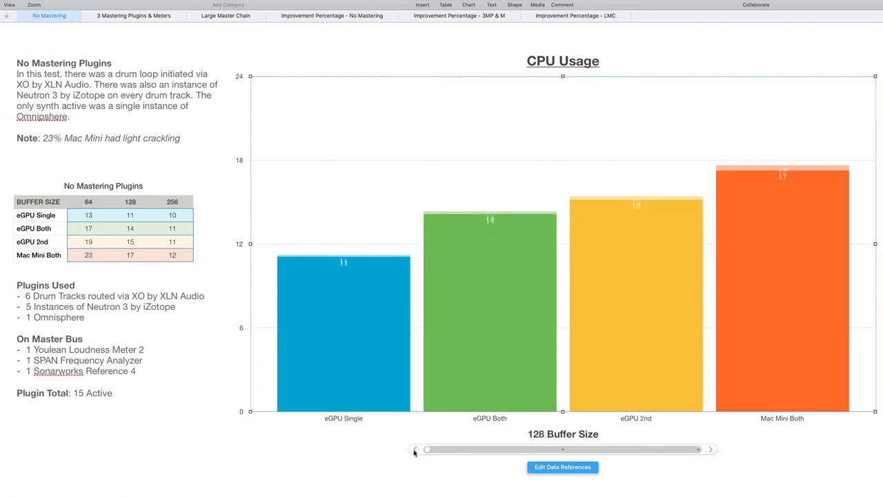
left_click(415, 449)
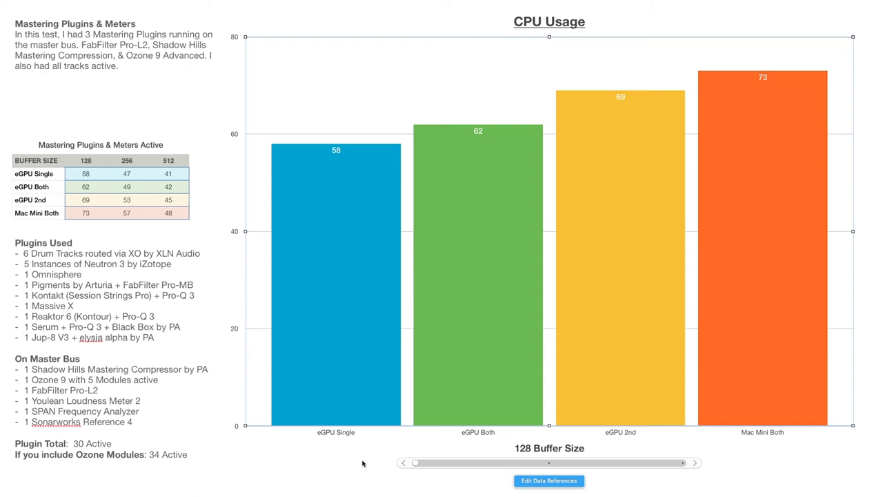
Inspect the eGPU Single and Mac Mini Both bars, then step the improvement chart to 256 and 512 Buffer Size
left_click(349, 350)
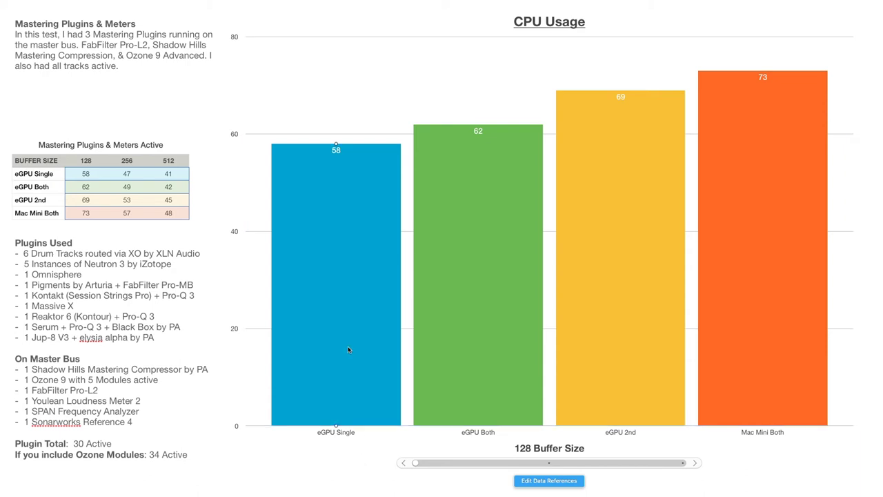
left_click(777, 293)
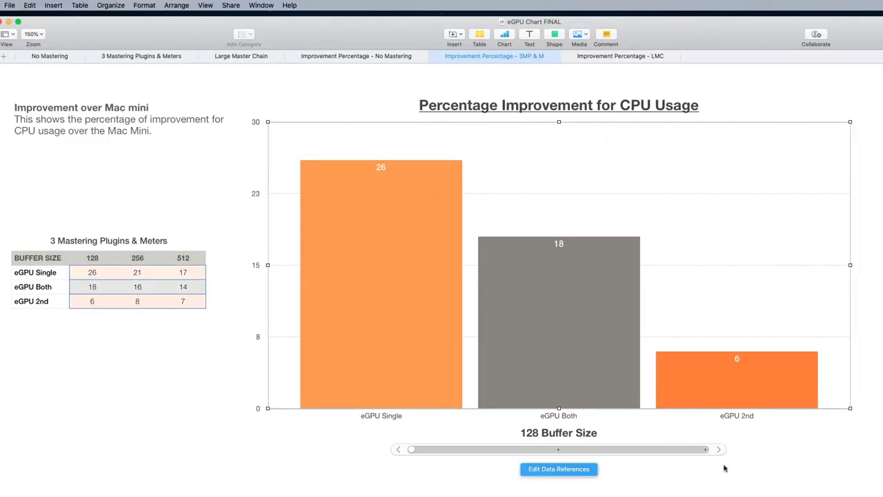
left_click(719, 450)
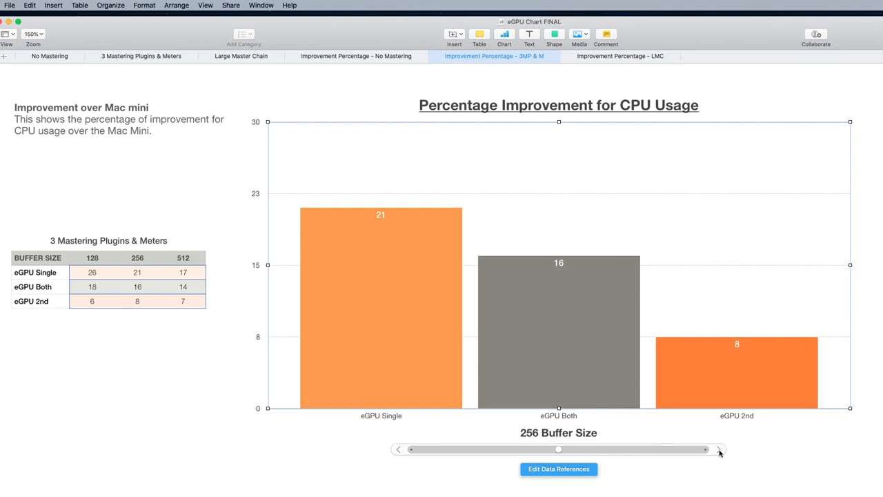
left_click(719, 450)
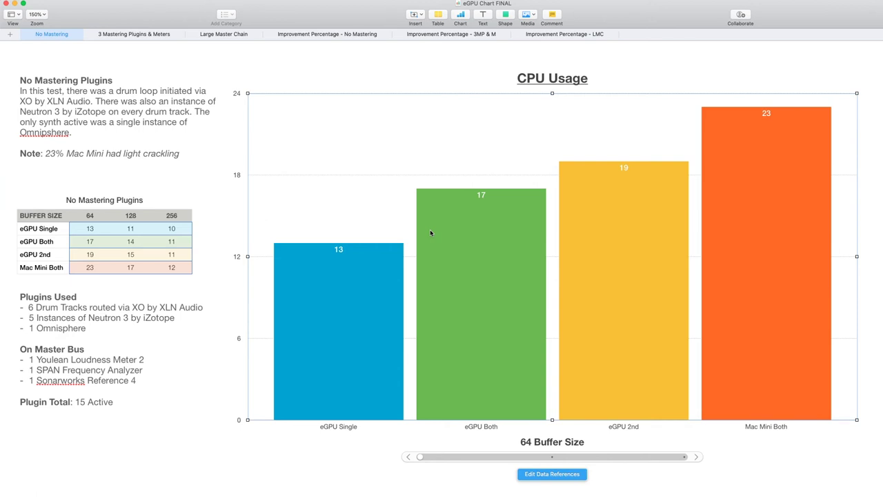
Switch to the Large Master Chain sheet showing its 512-buffer CPU usage chart
left_click(227, 34)
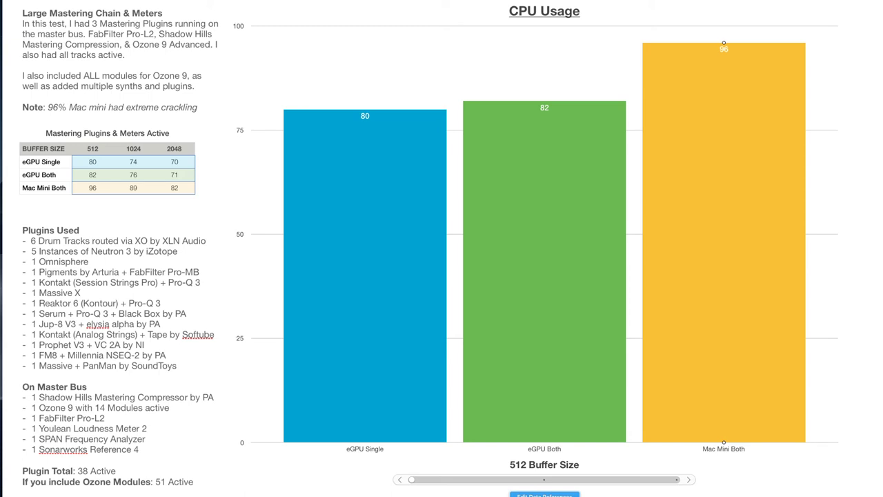
Select and deselect the CPU Usage chart, then advance it to 1024 and 2048 Buffer Size
left_click(862, 231)
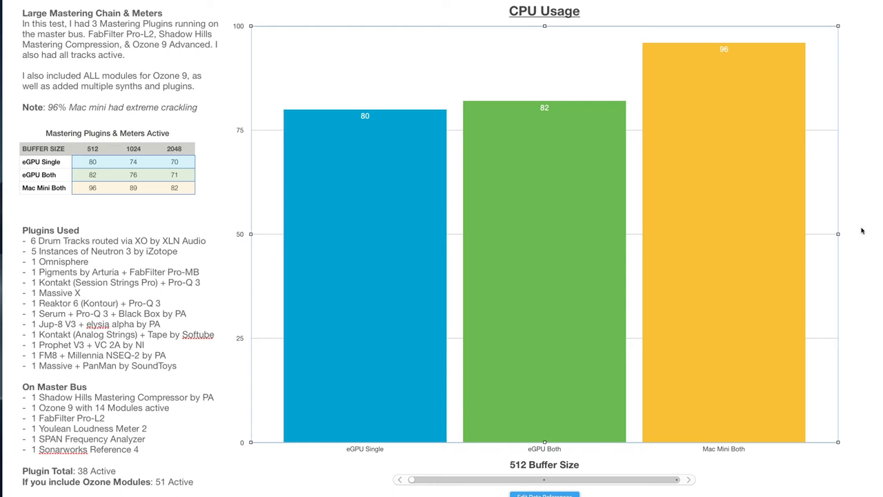
left_click(229, 181)
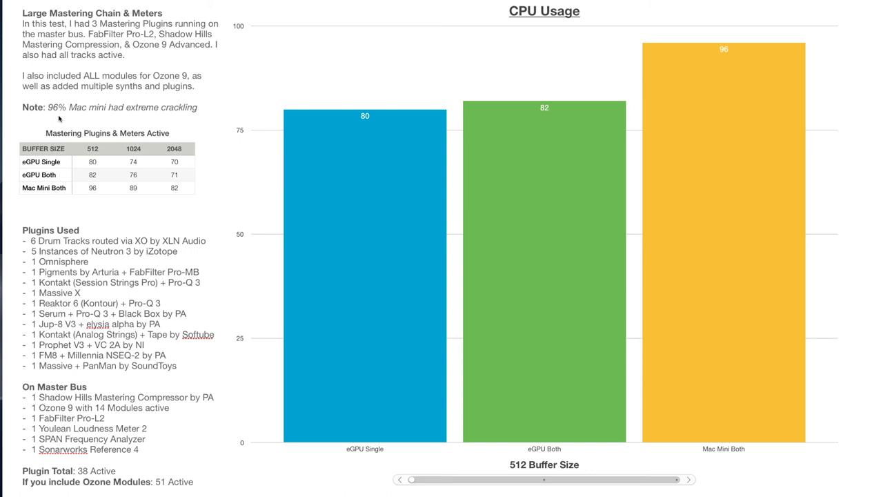
left_click(689, 480)
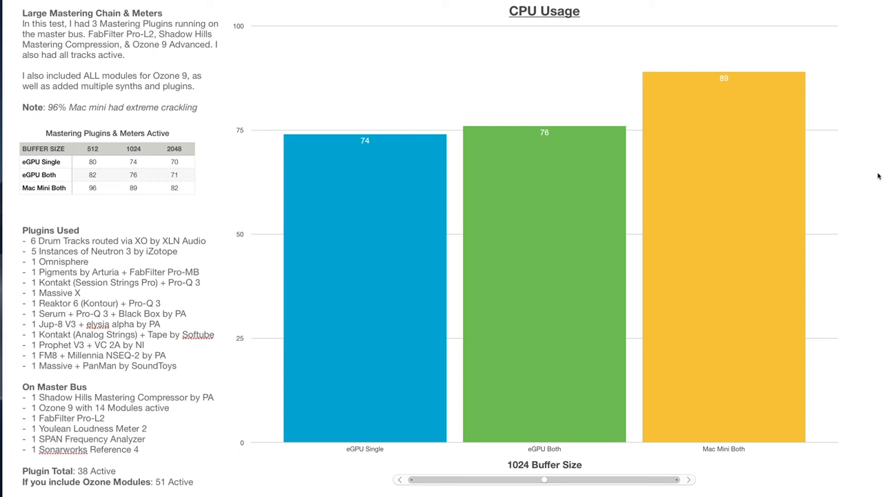
left_click(688, 479)
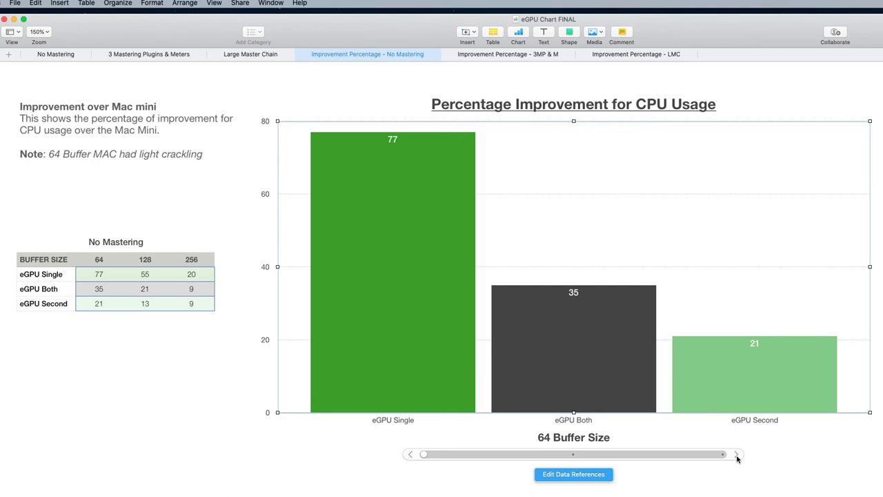
Step the improvement chart up to 128 and 256 Buffer Size, then back down to 64
left_click(737, 454)
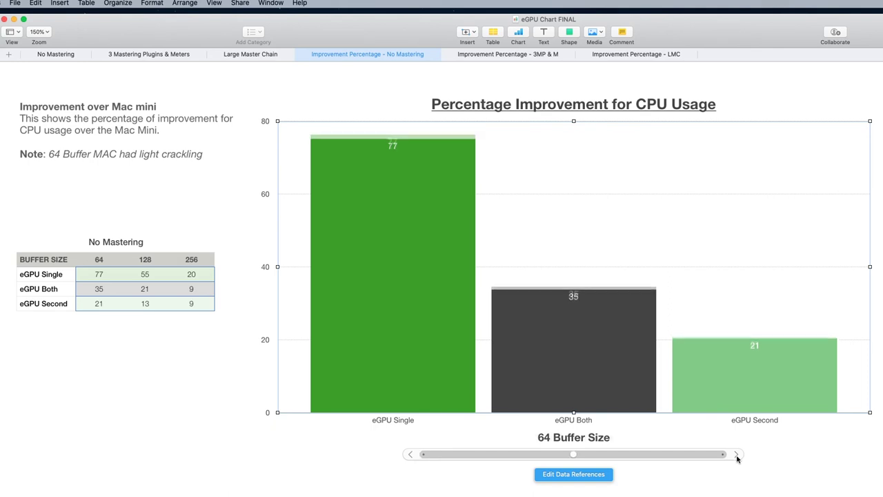
left_click(736, 454)
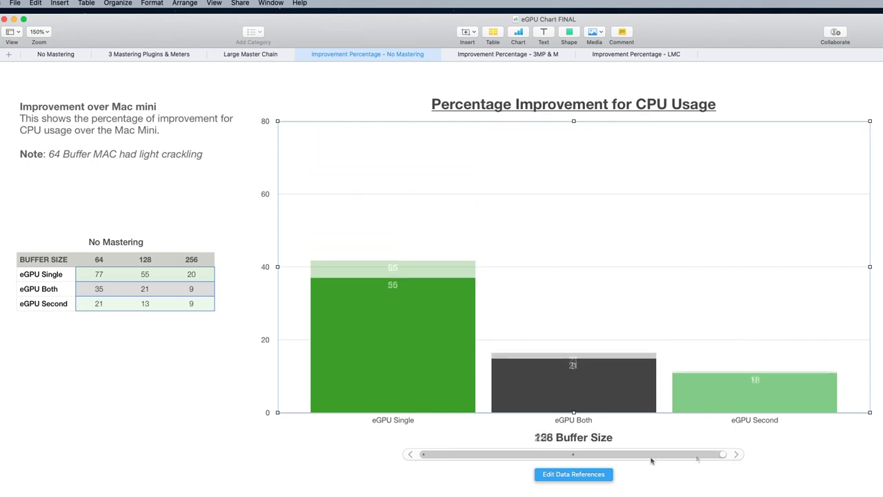
left_click(409, 455)
left_click(410, 455)
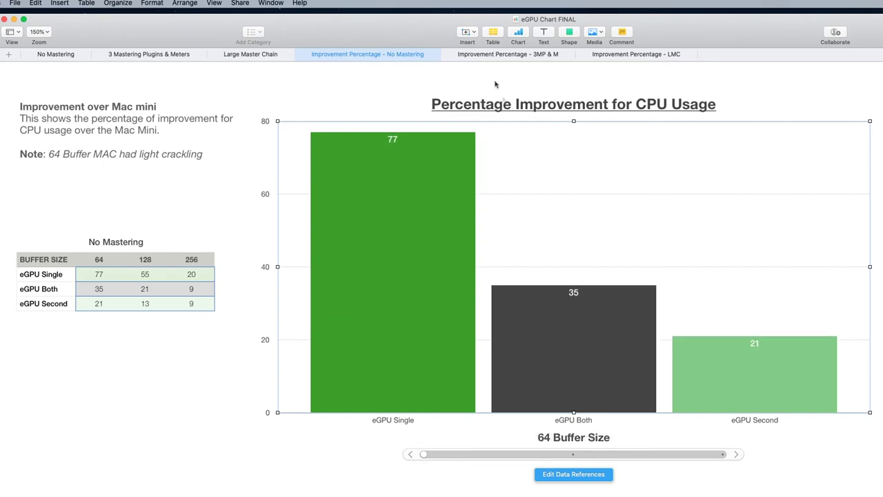